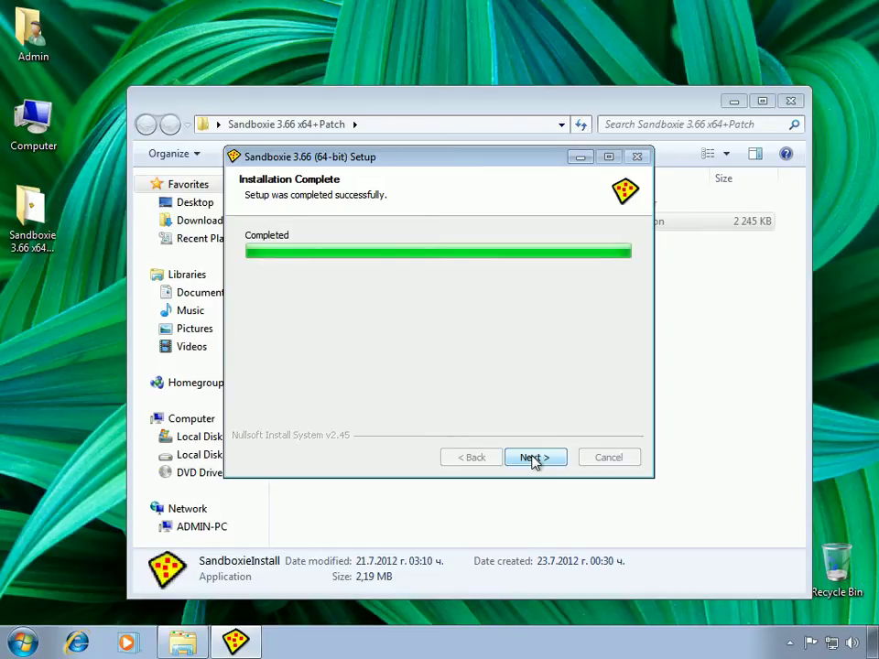
# Finish the Sandboxie 3.66 (64-bit) setup and dismiss the welcome window without opening the Getting Started tutorial.
pyautogui.click(534, 459)
pyautogui.click(534, 459)
pyautogui.click(534, 458)
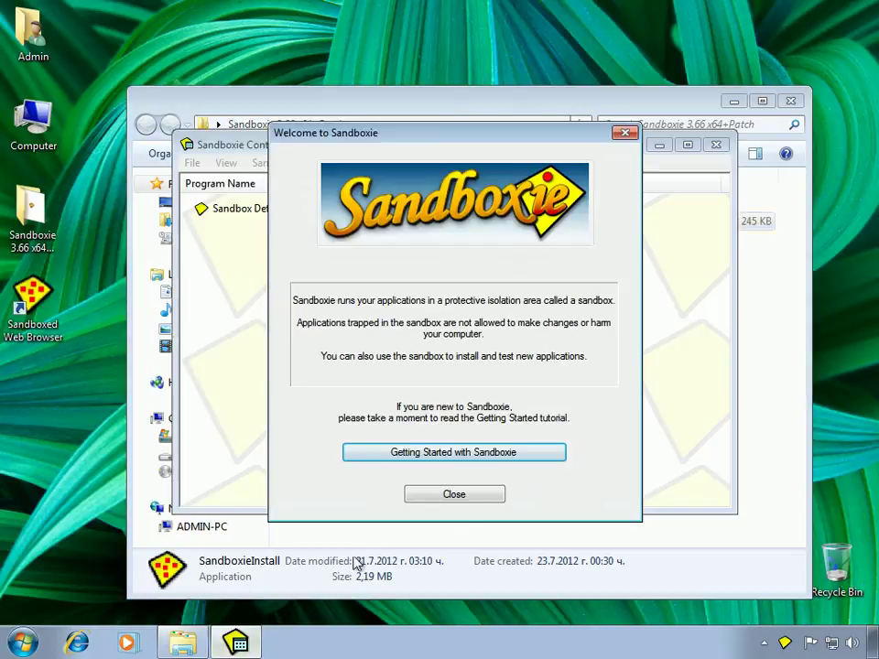
pyautogui.click(478, 502)
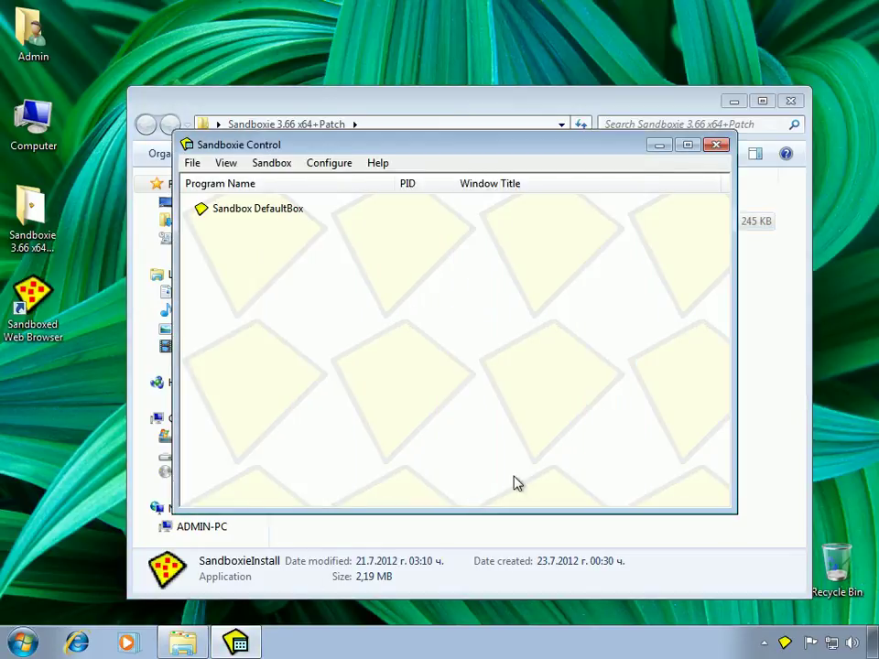
# Exit Sandboxie Control completely, including its background process, and decline the licence activation.
pyautogui.click(717, 146)
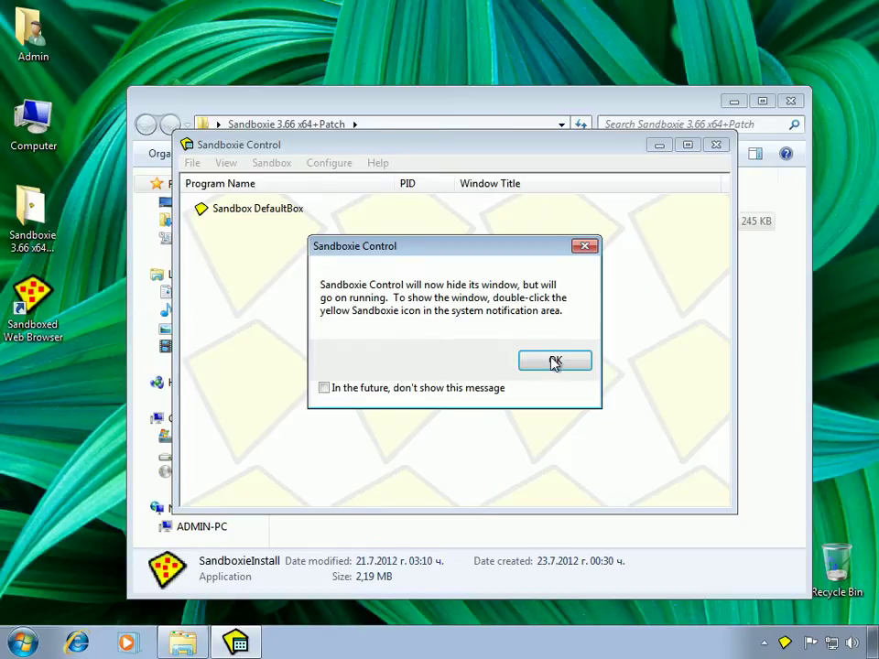
pyautogui.click(553, 360)
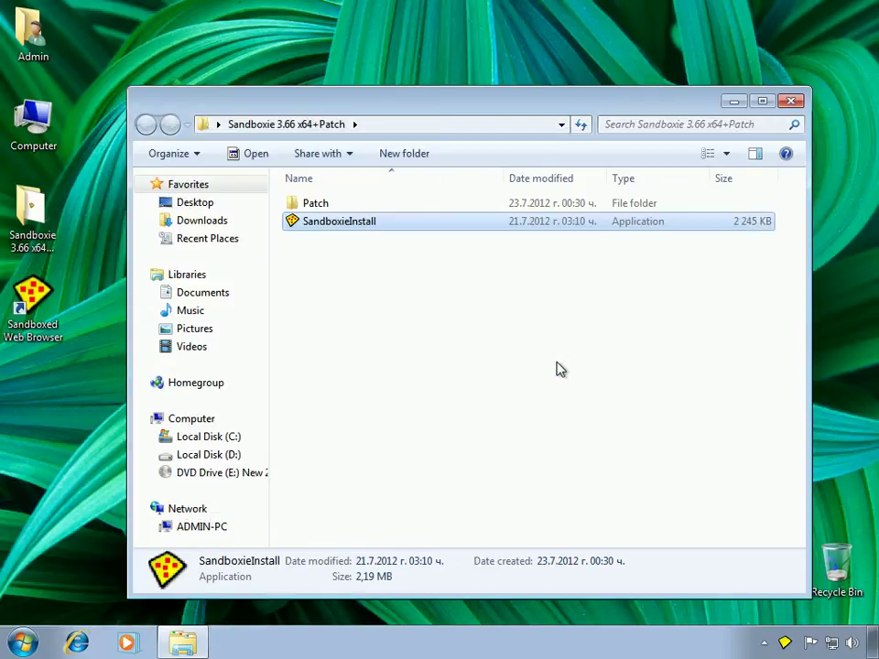
pyautogui.rightClick(785, 644)
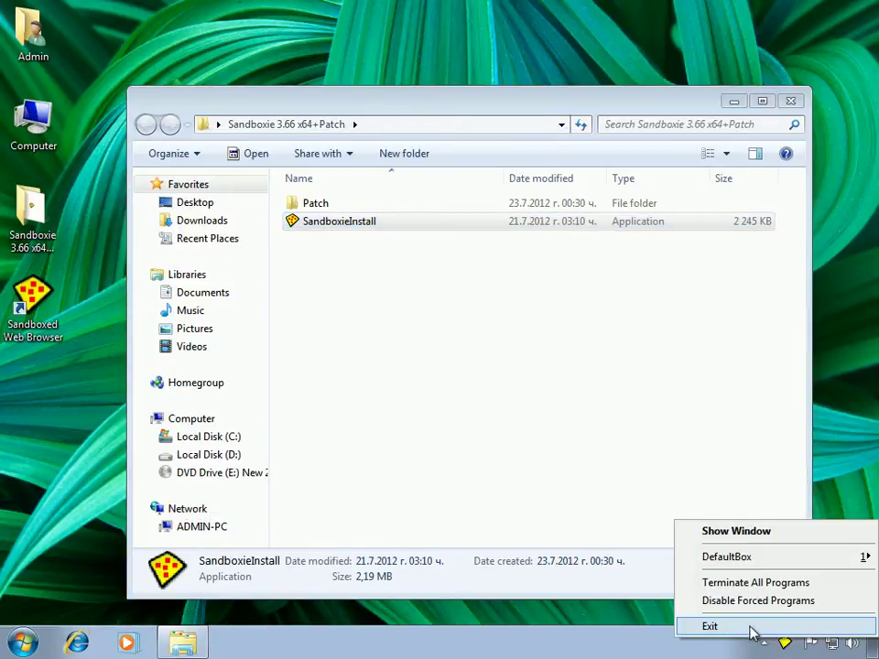
pyautogui.click(710, 626)
pyautogui.click(287, 262)
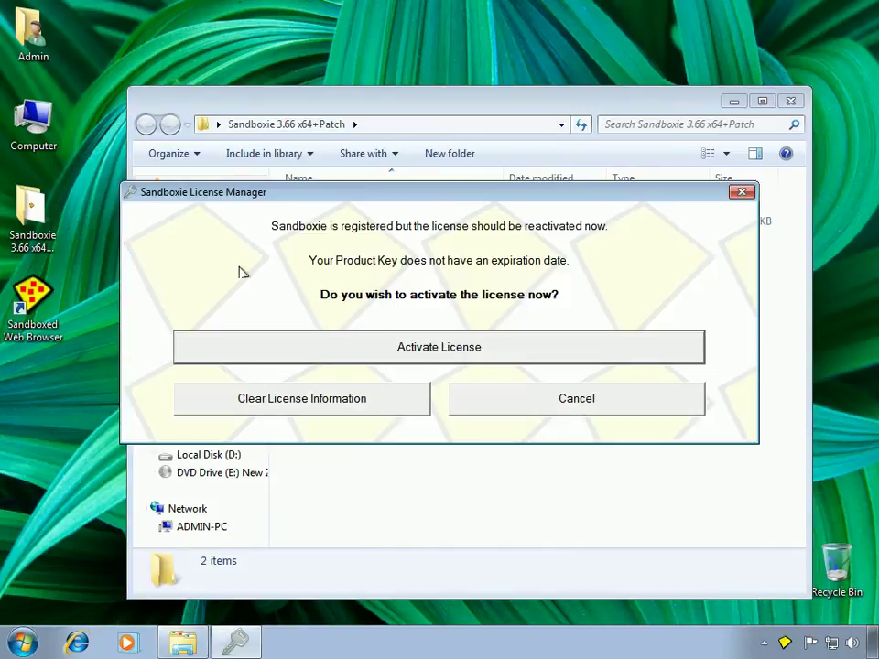
pyautogui.click(507, 402)
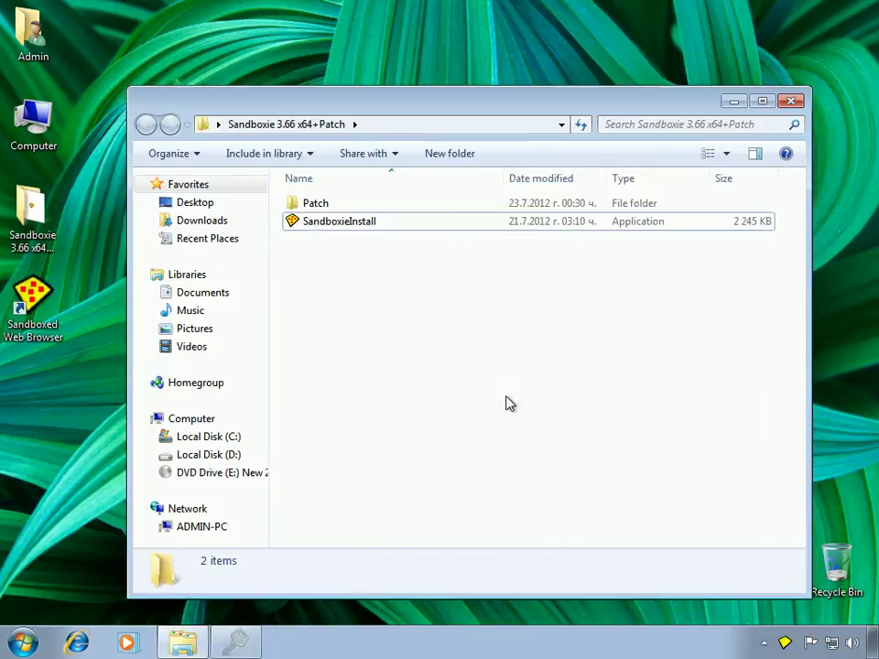
# Copy the Patch application from the Patch folder inside Sandboxie 3.66 x64+Patch.
pyautogui.click(320, 210)
pyautogui.doubleClick(335, 212)
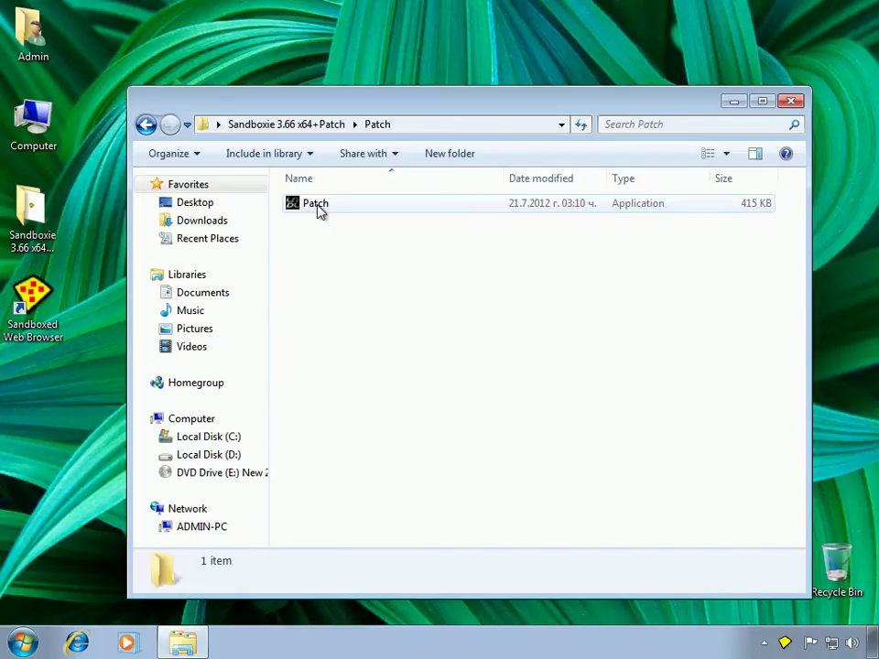
pyautogui.rightClick(317, 210)
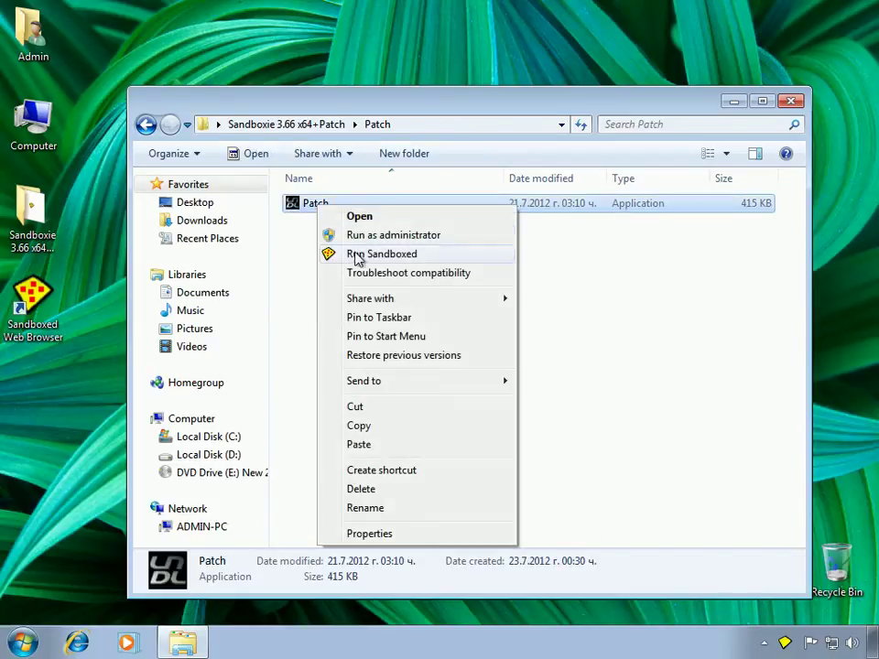
pyautogui.click(371, 425)
# Open the Sandboxie installation folder under Program Files on Local Disk (C:) in a separate window.
pyautogui.doubleClick(34, 130)
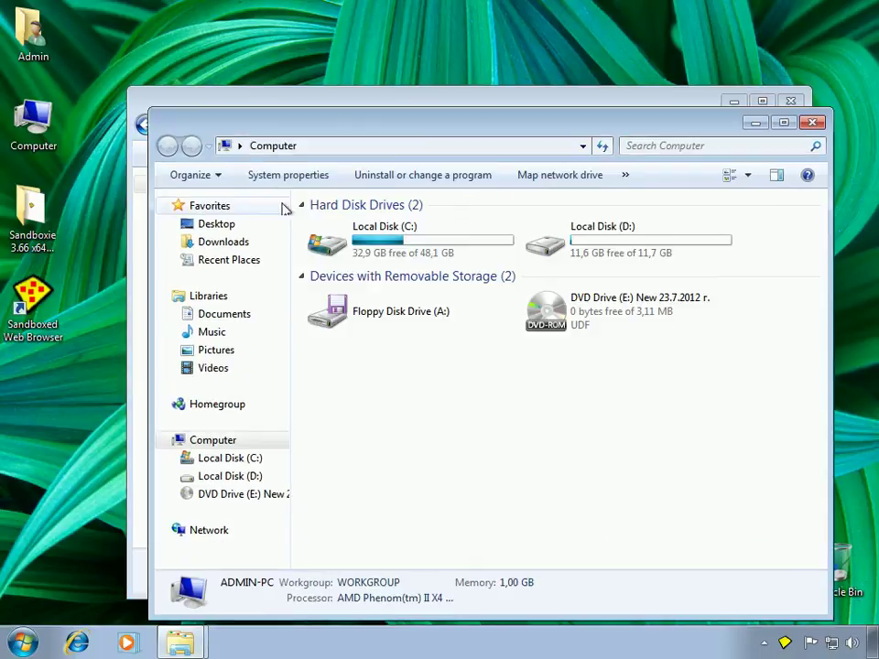
pyautogui.doubleClick(394, 255)
pyautogui.click(366, 248)
pyautogui.doubleClick(366, 247)
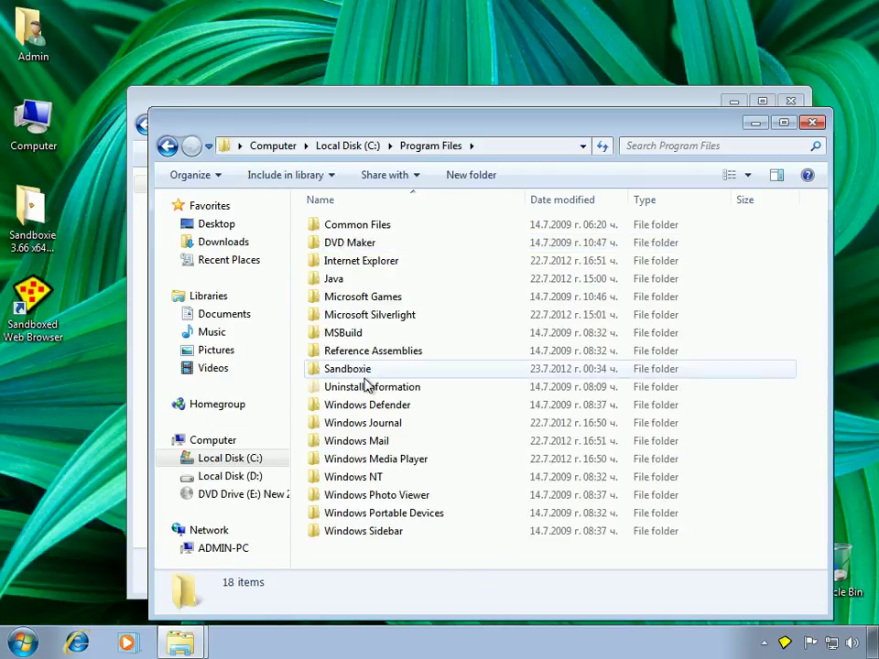
pyautogui.doubleClick(362, 371)
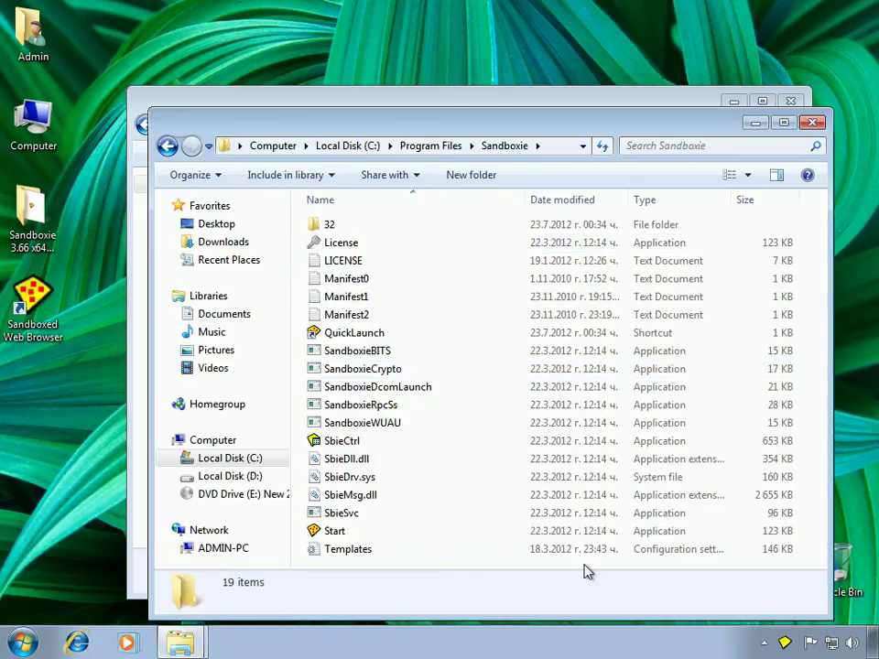
# Paste the copied Patch application into the Sandboxie installation folder.
pyautogui.rightClick(566, 602)
pyautogui.click(719, 468)
pyautogui.rightClick(719, 468)
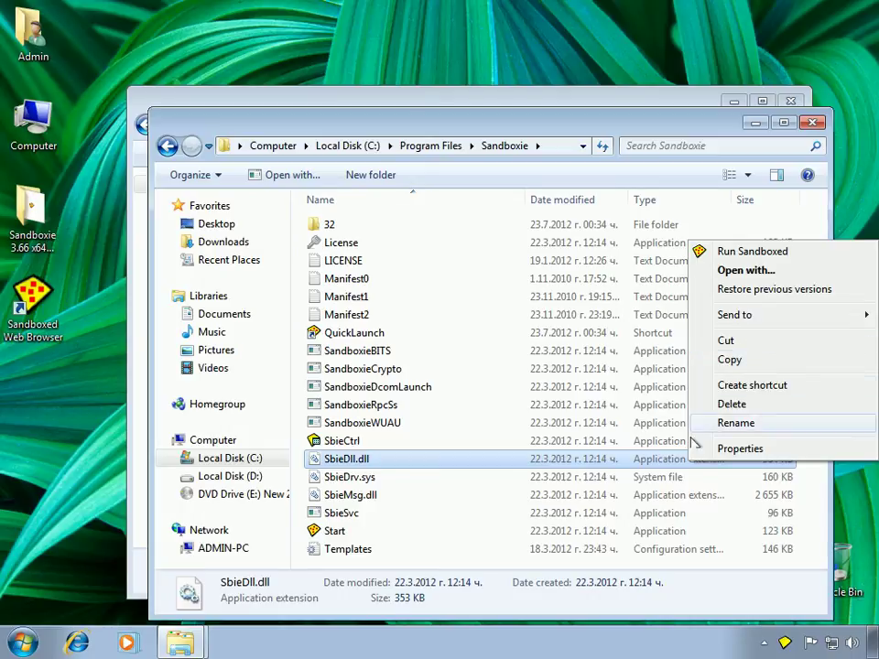
pyautogui.rightClick(420, 562)
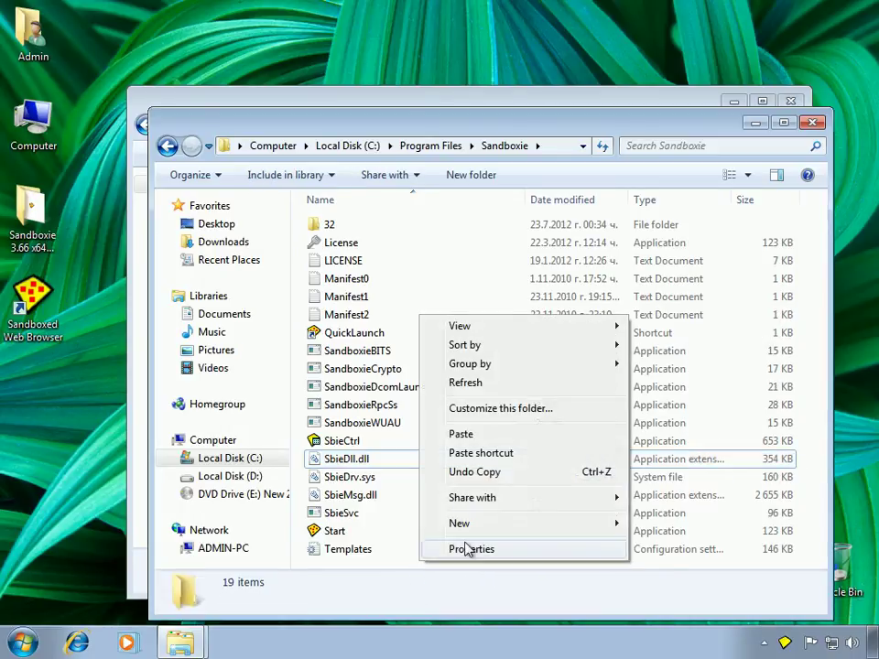
pyautogui.click(485, 436)
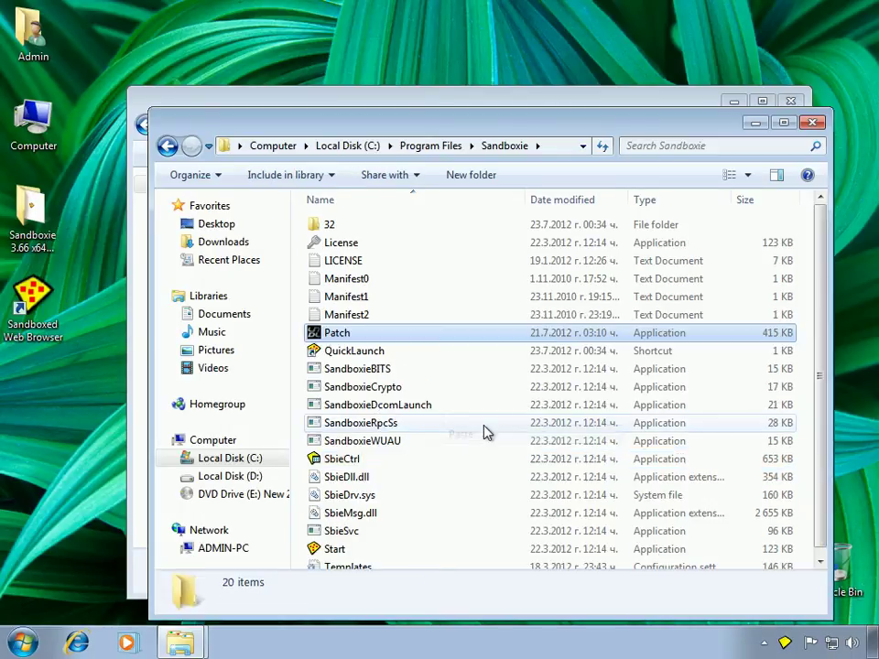
# Run the pasted Patch application as administrator and open its ReadMe instructions.
pyautogui.rightClick(352, 335)
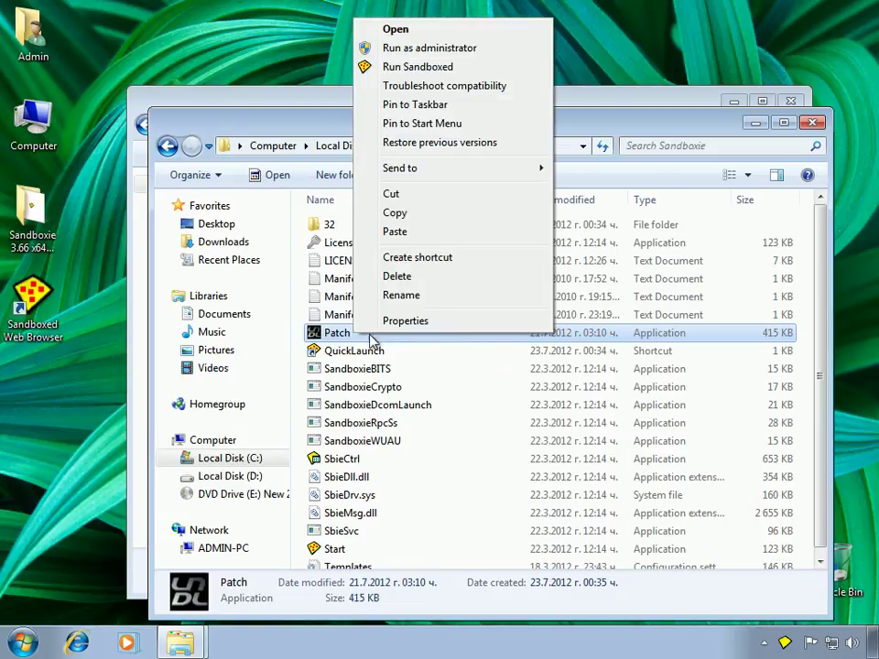
pyautogui.click(388, 50)
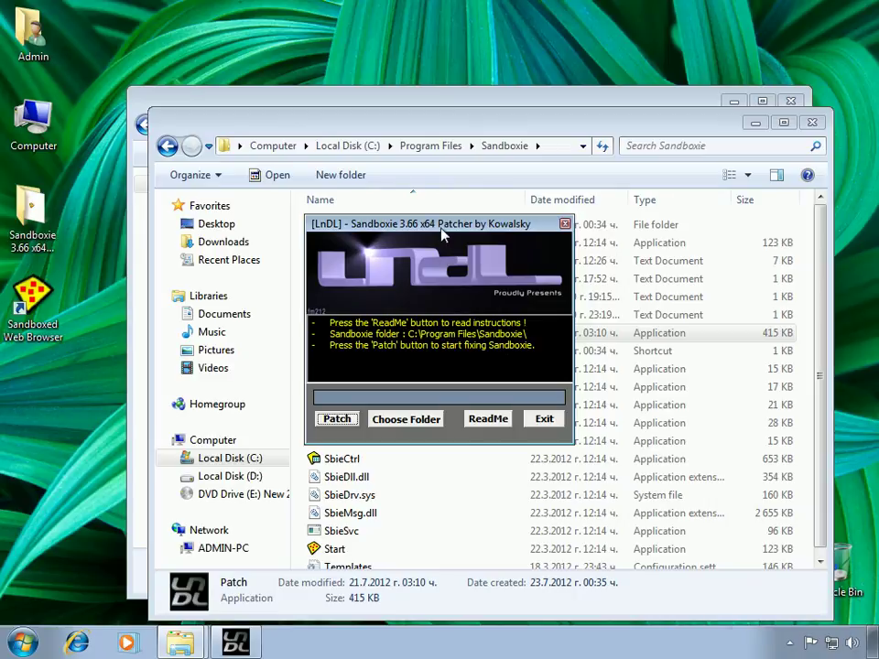
pyautogui.click(500, 420)
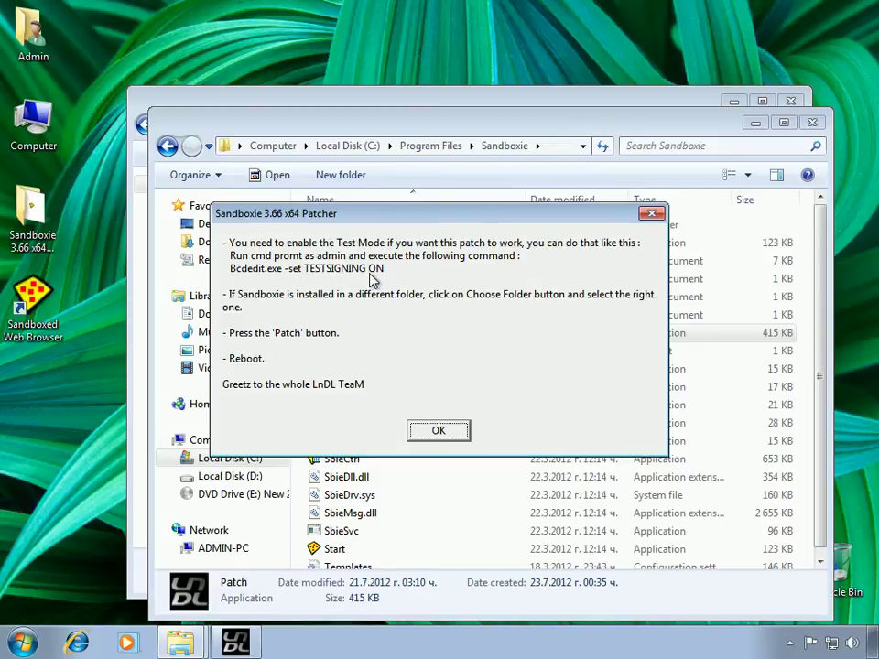
# Open a command prompt and enable Windows Test Mode with the command Bcdedit.exe -set TESTSIGNING ON.
pyautogui.click(39, 638)
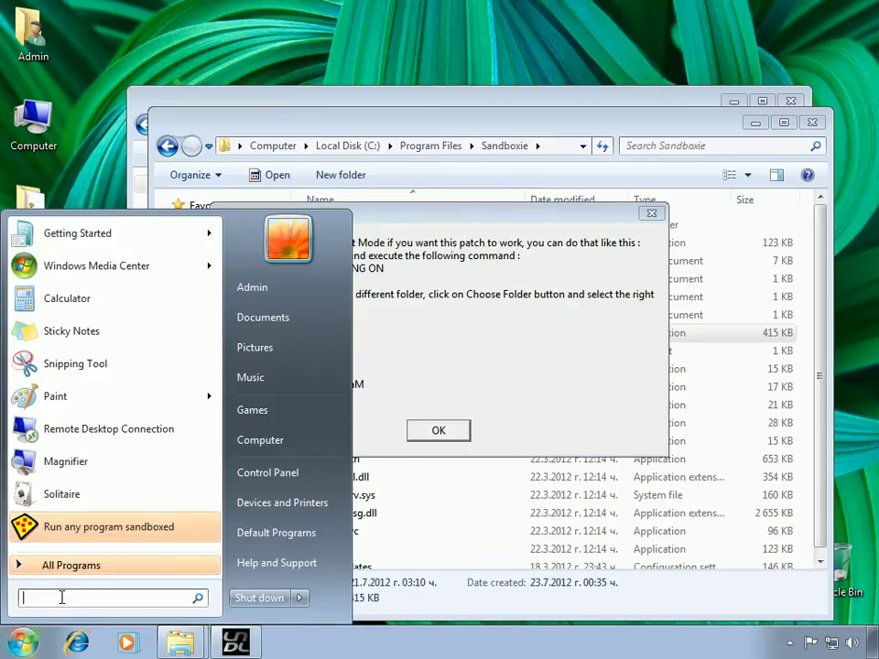
pyautogui.write('cmd')
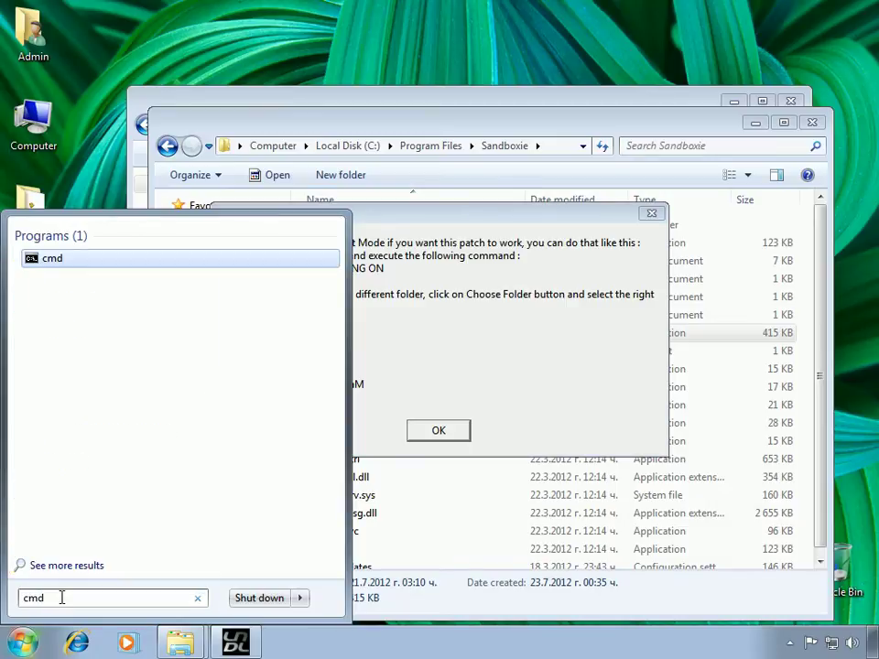
pyautogui.press('Return')
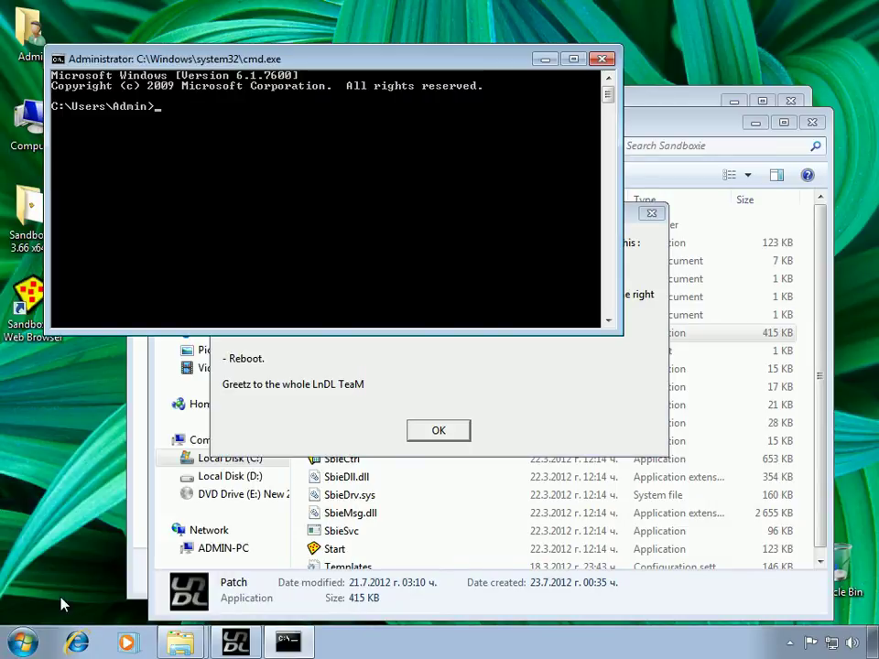
pyautogui.write('Bcdedit.exe -set TESTSIGNING ON')
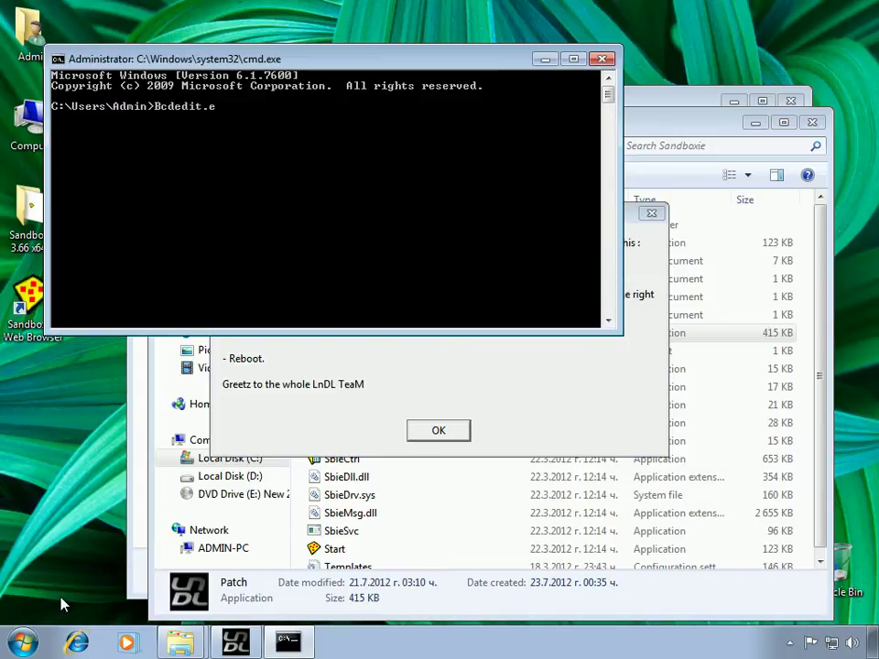
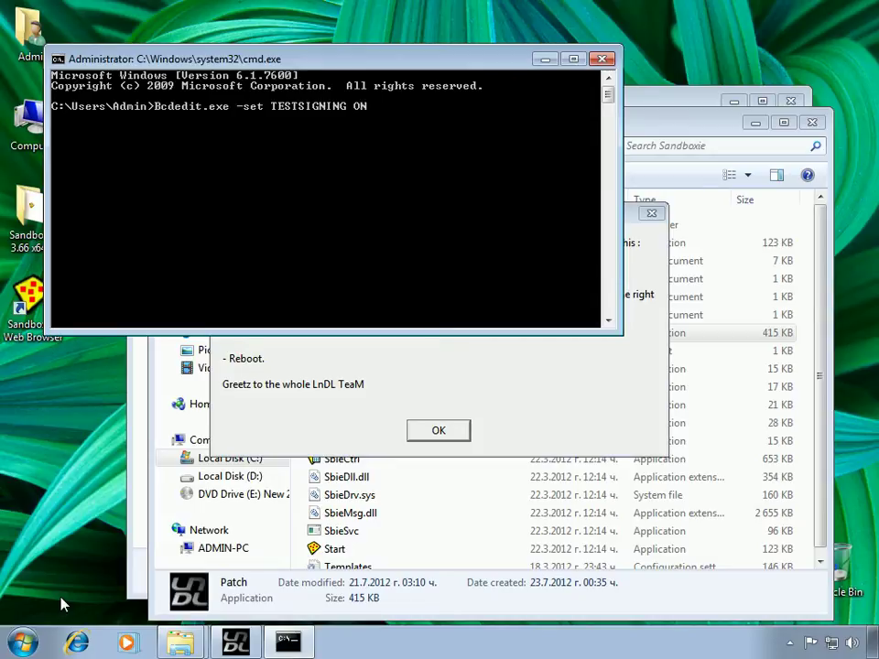
pyautogui.press('Return')
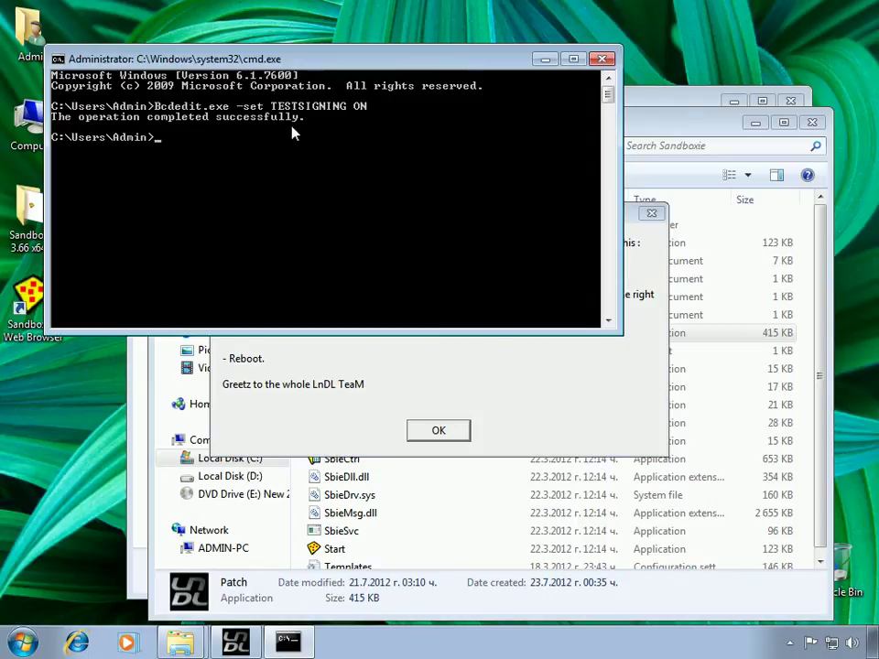
# Review and dismiss the patcher's ReadMe instructions, and close the command prompt.
pyautogui.click(384, 350)
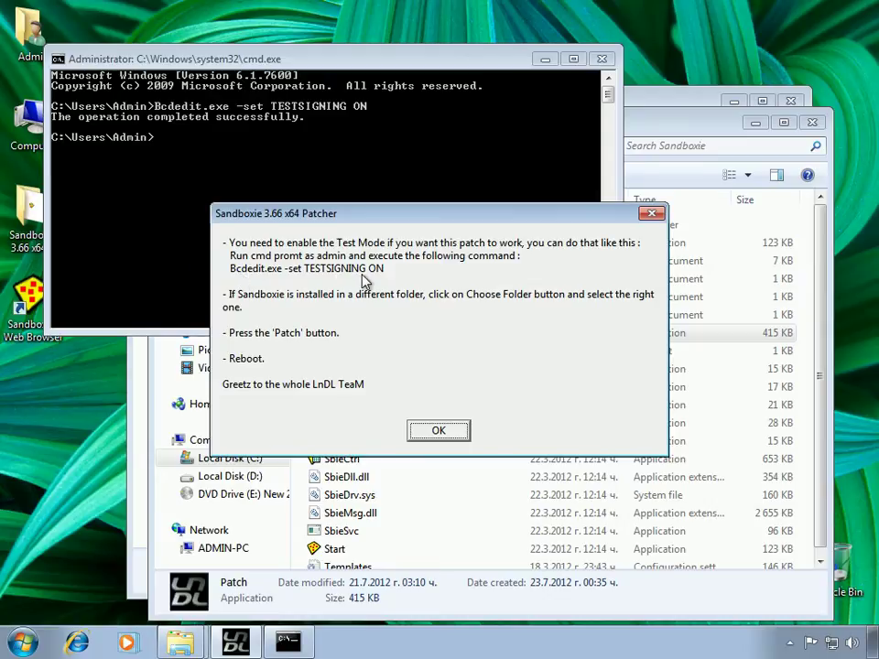
pyautogui.click(436, 434)
pyautogui.click(442, 434)
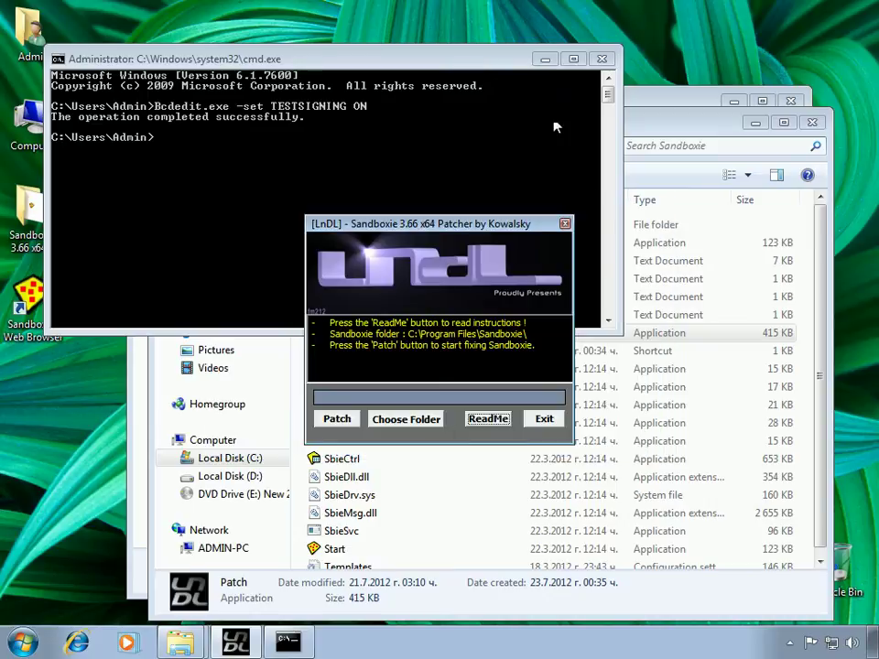
pyautogui.click(594, 60)
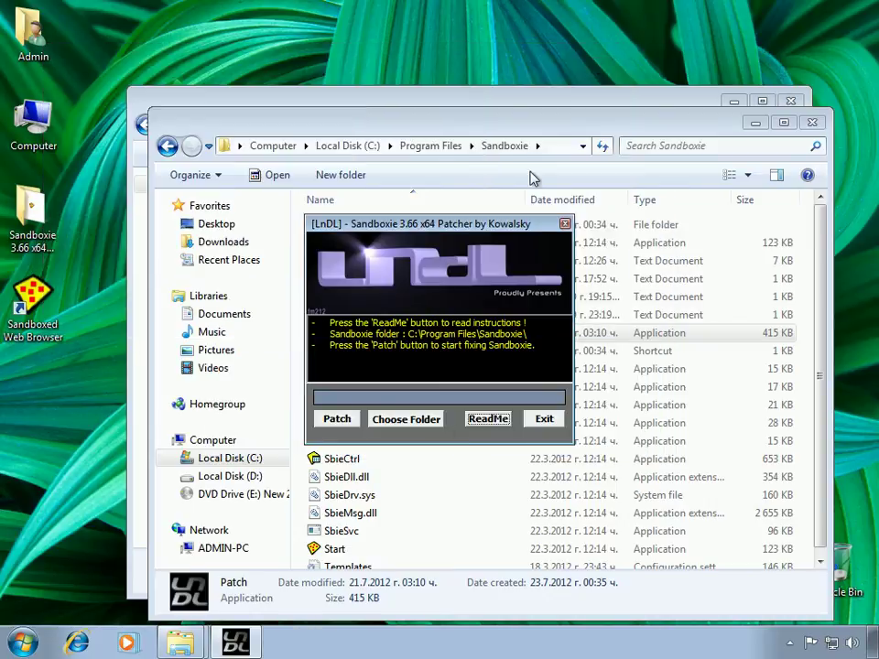
# Apply the patch to the C:\Program Files\Sandboxie\ folder and exit the patcher.
pyautogui.click(337, 425)
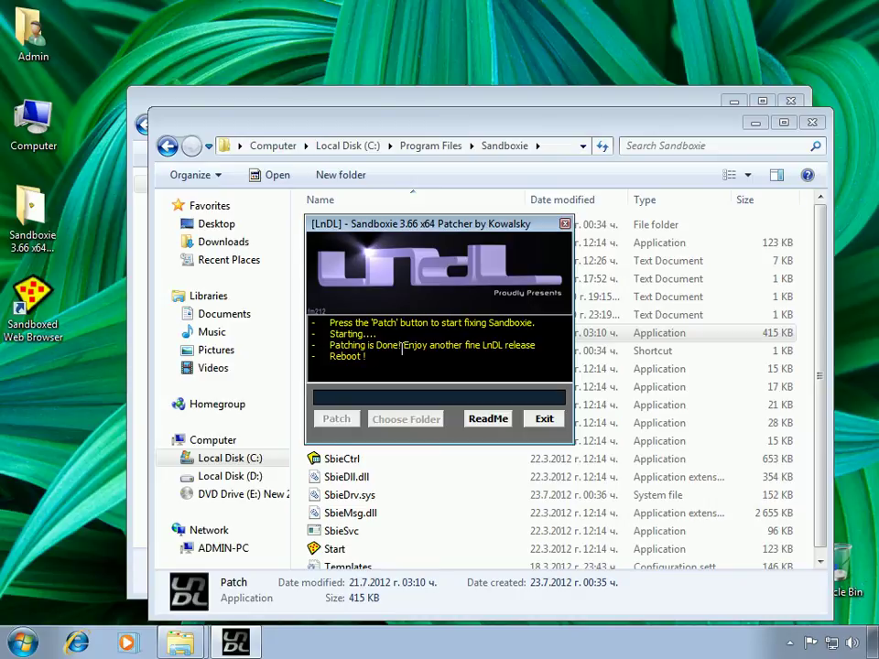
pyautogui.click(332, 358)
pyautogui.moveTo(331, 358); pyautogui.dragTo(366, 358)
pyautogui.click(560, 419)
# Close both open folder windows and restart the computer.
pyautogui.click(812, 122)
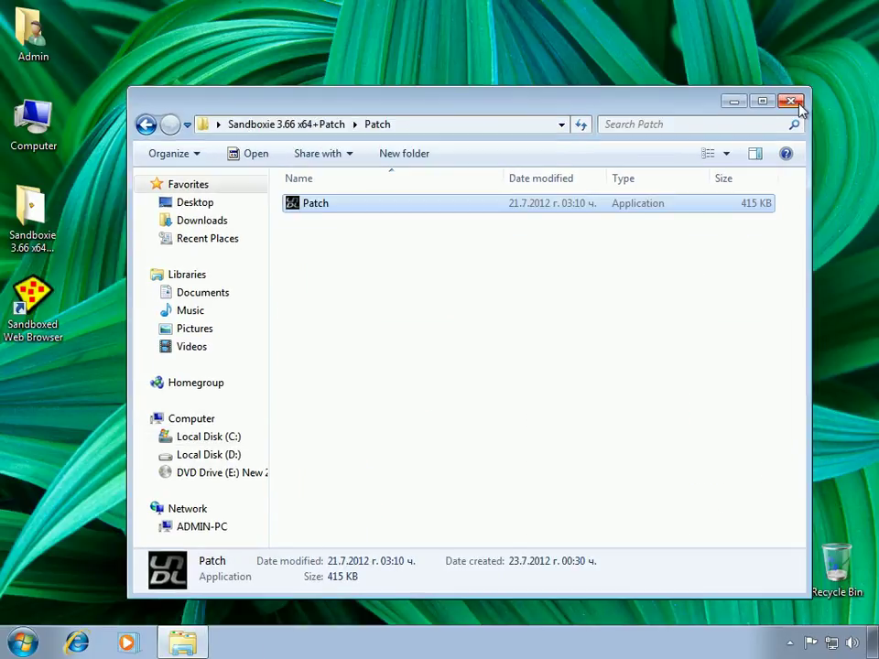
pyautogui.click(790, 101)
pyautogui.click(23, 643)
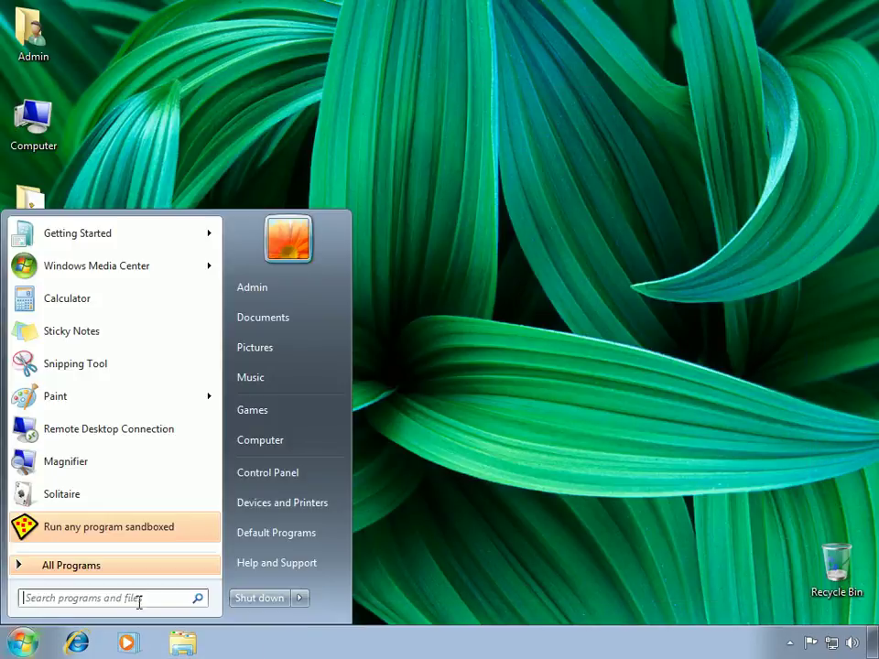
pyautogui.click(301, 598)
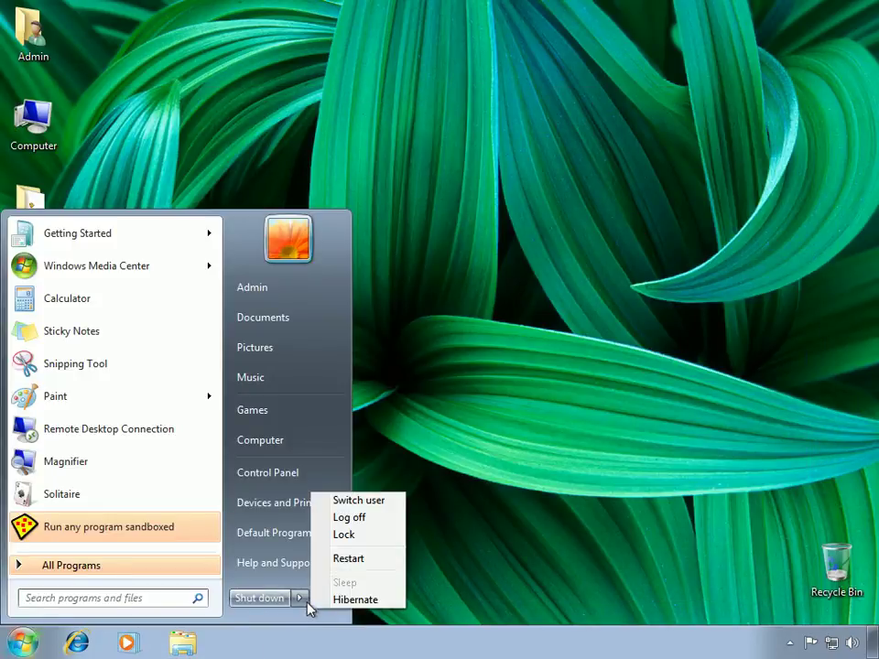
pyautogui.click(395, 561)
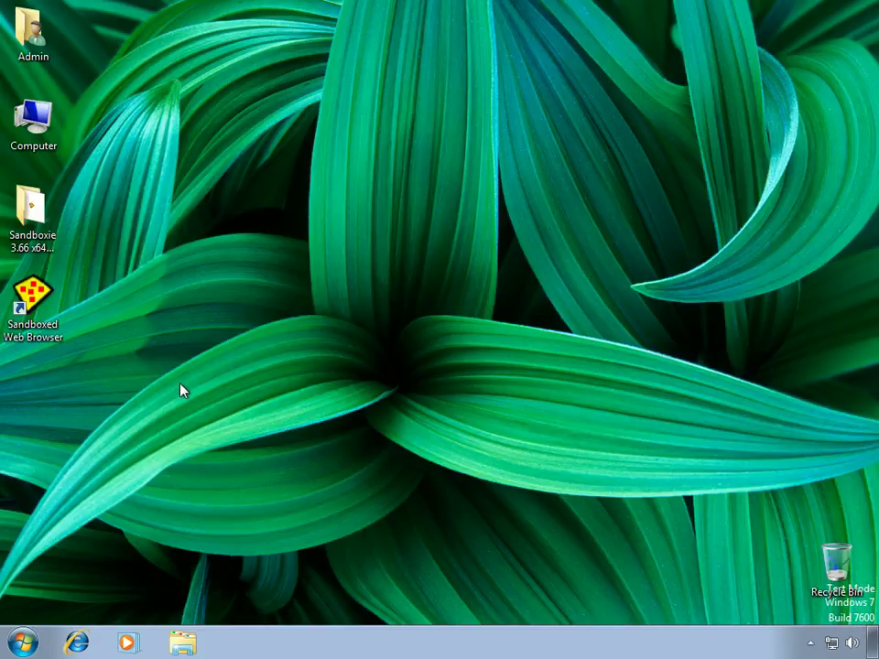
# Launch Run any program sandboxed and choose DefaultBox as the sandbox.
pyautogui.click(20, 641)
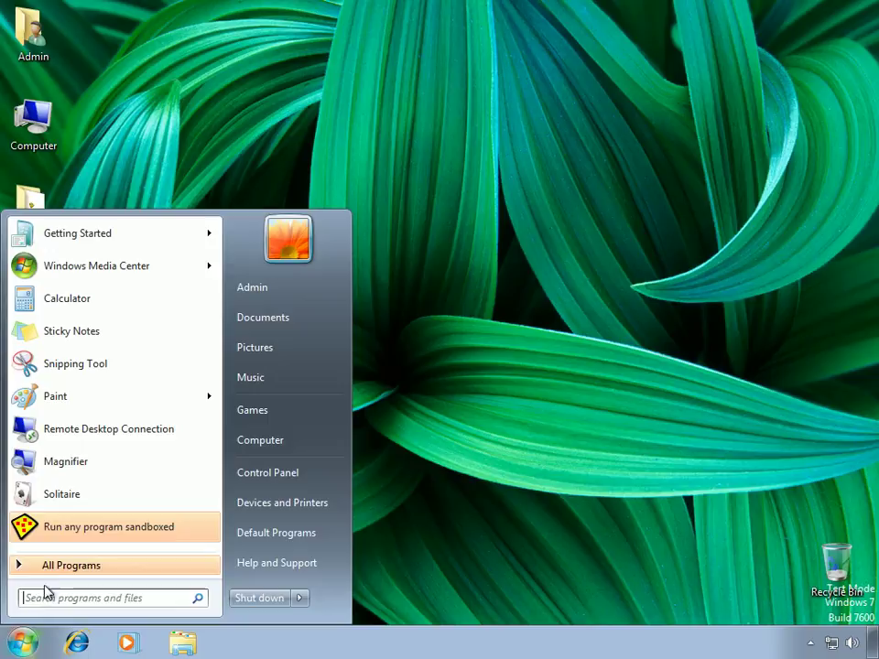
pyautogui.click(62, 531)
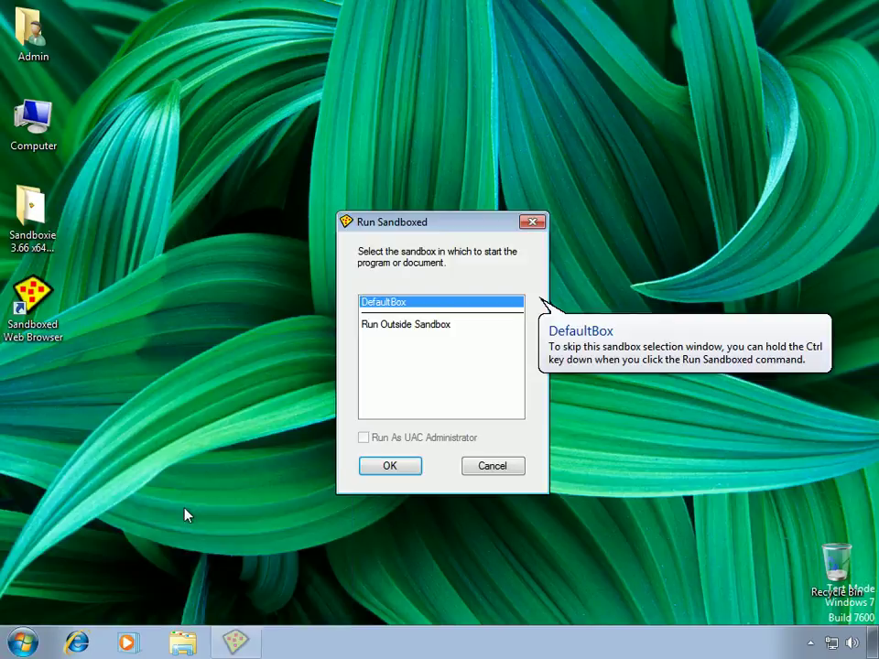
pyautogui.click(398, 466)
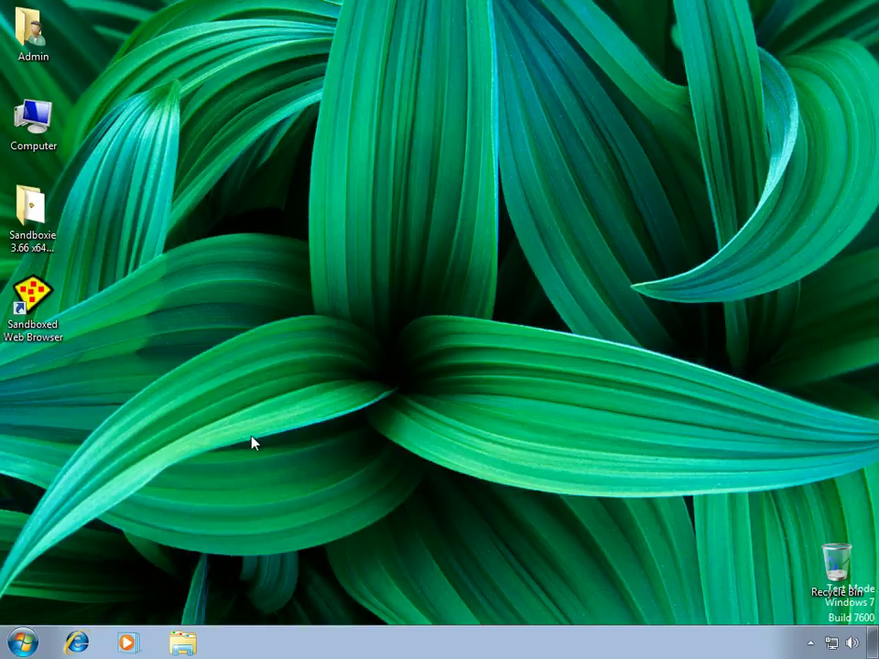
# Launch Sandboxie Control, check the version and licence status in the About Sandboxie information, and dismiss it.
pyautogui.click(22, 641)
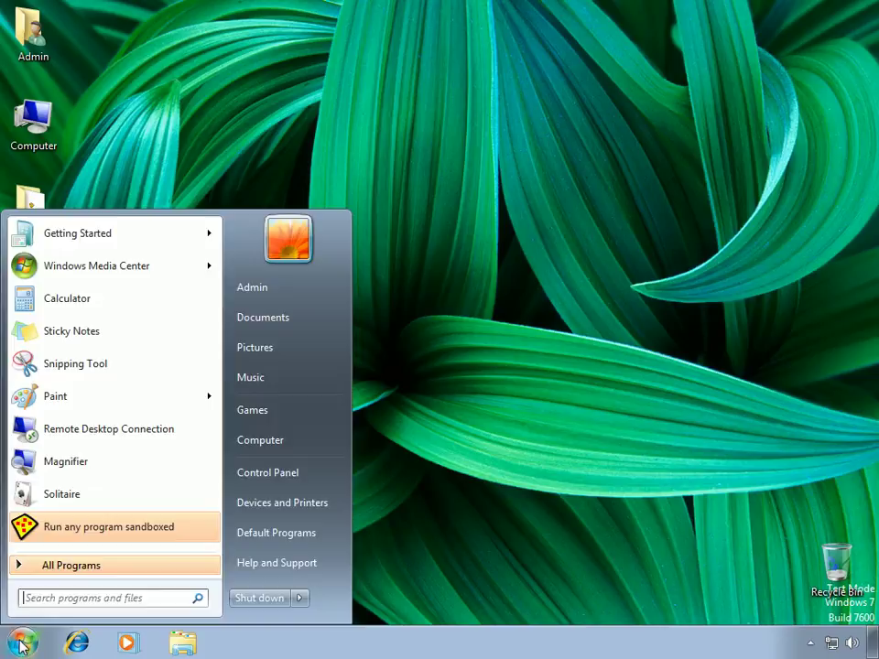
pyautogui.click(62, 566)
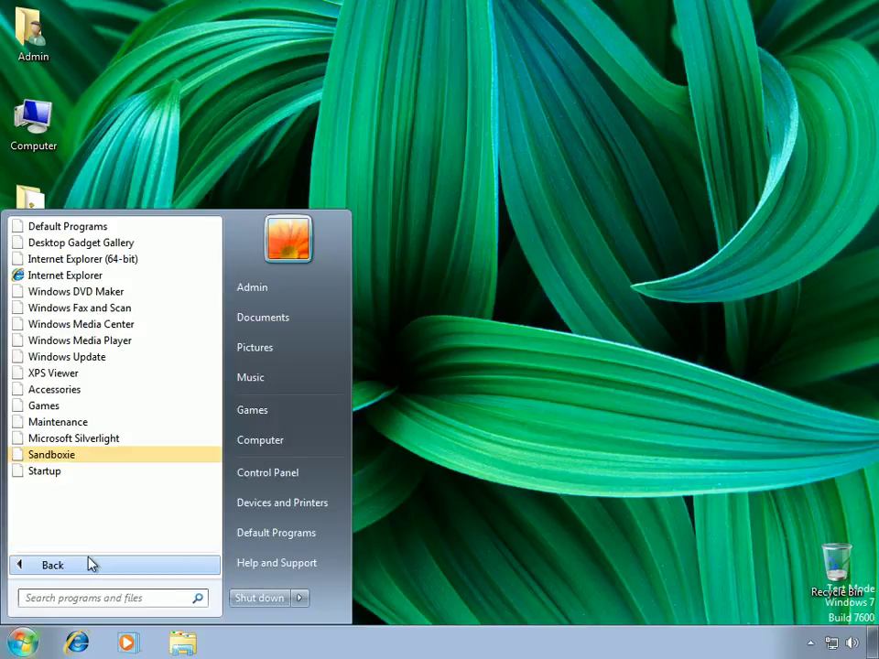
pyautogui.click(55, 456)
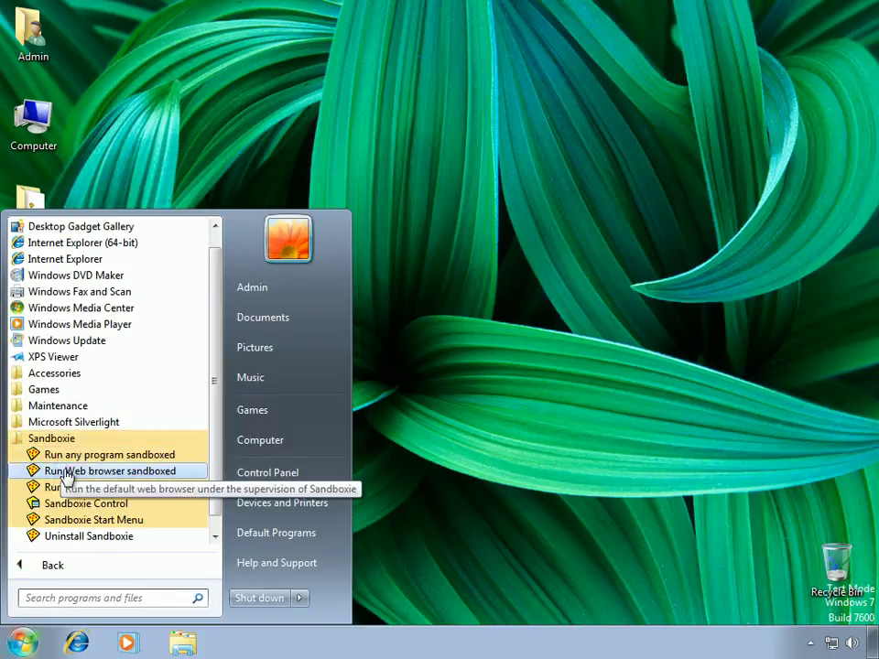
pyautogui.click(121, 515)
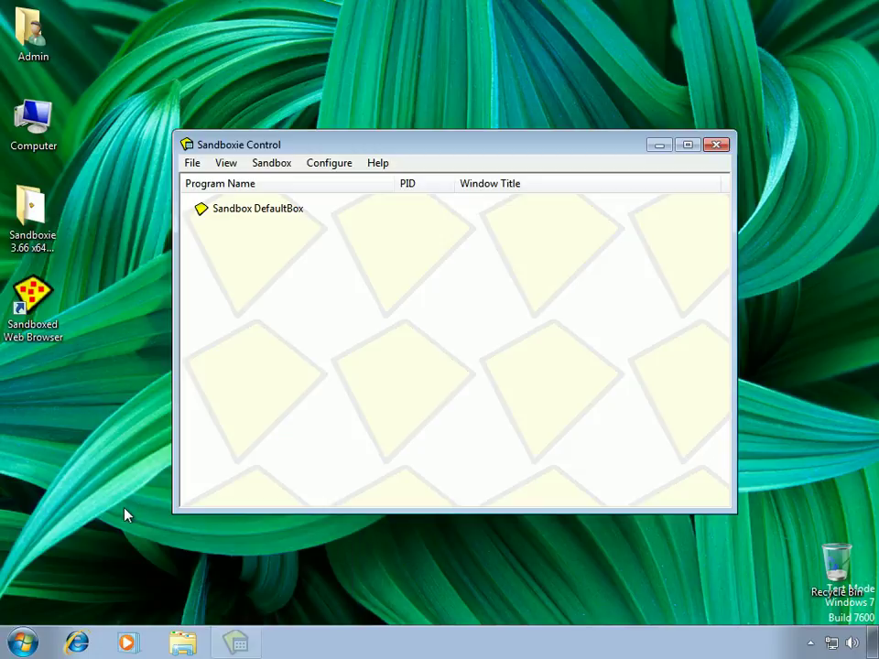
pyautogui.click(378, 163)
pyautogui.click(419, 278)
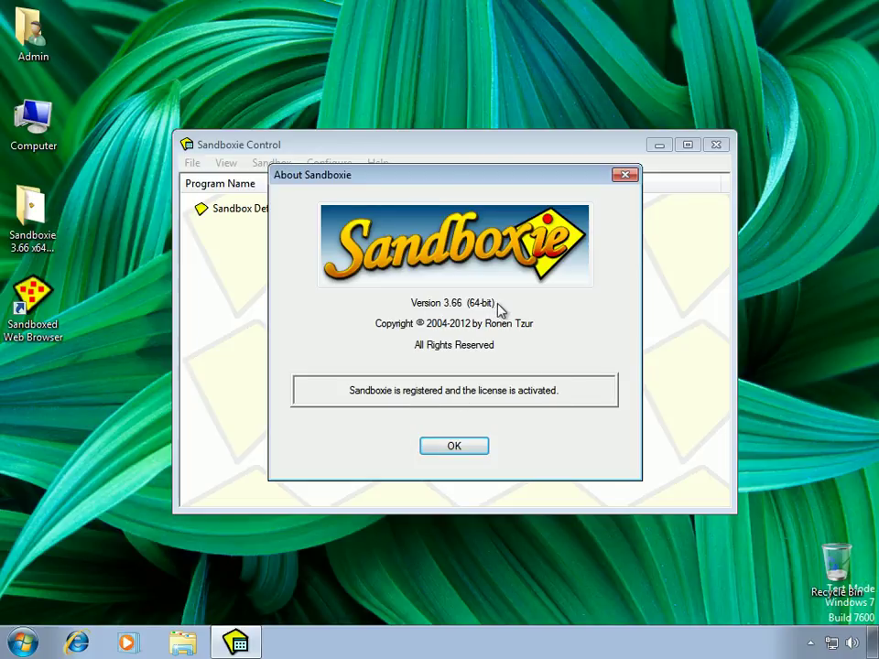
pyautogui.click(466, 444)
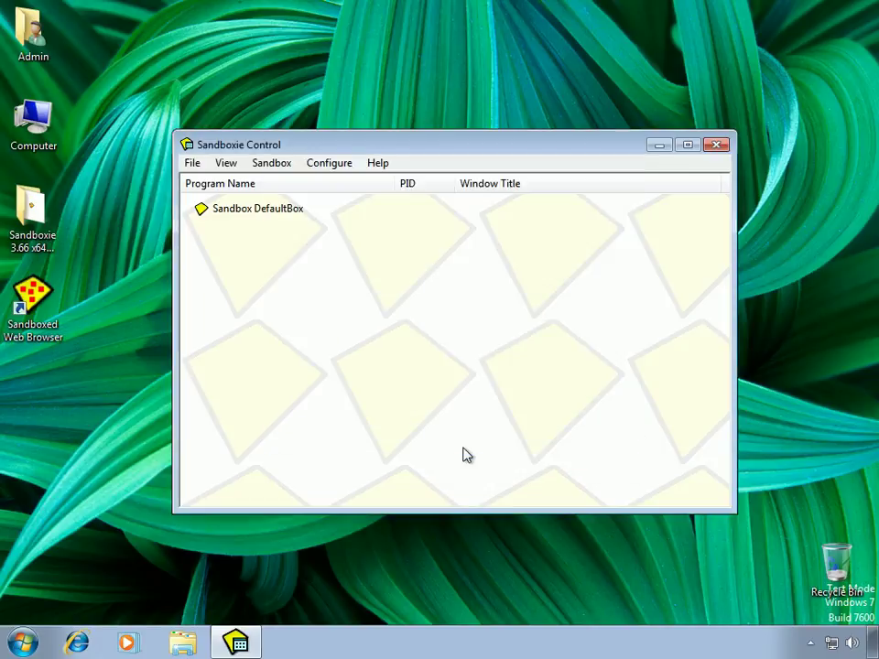
# Close the Sandboxie Control window and return to the desktop.
pyautogui.click(717, 147)
pyautogui.click(467, 389)
pyautogui.click(559, 361)
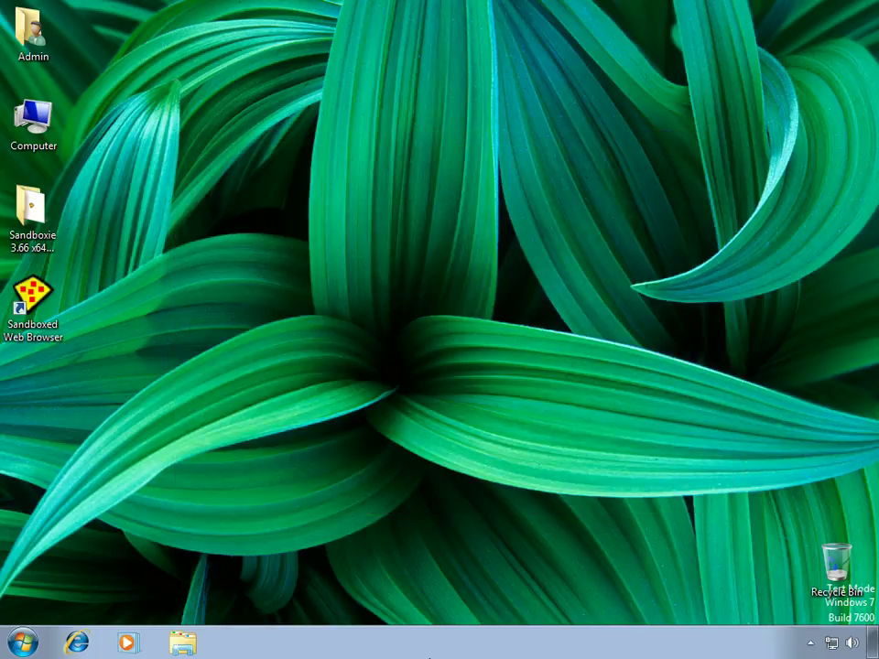